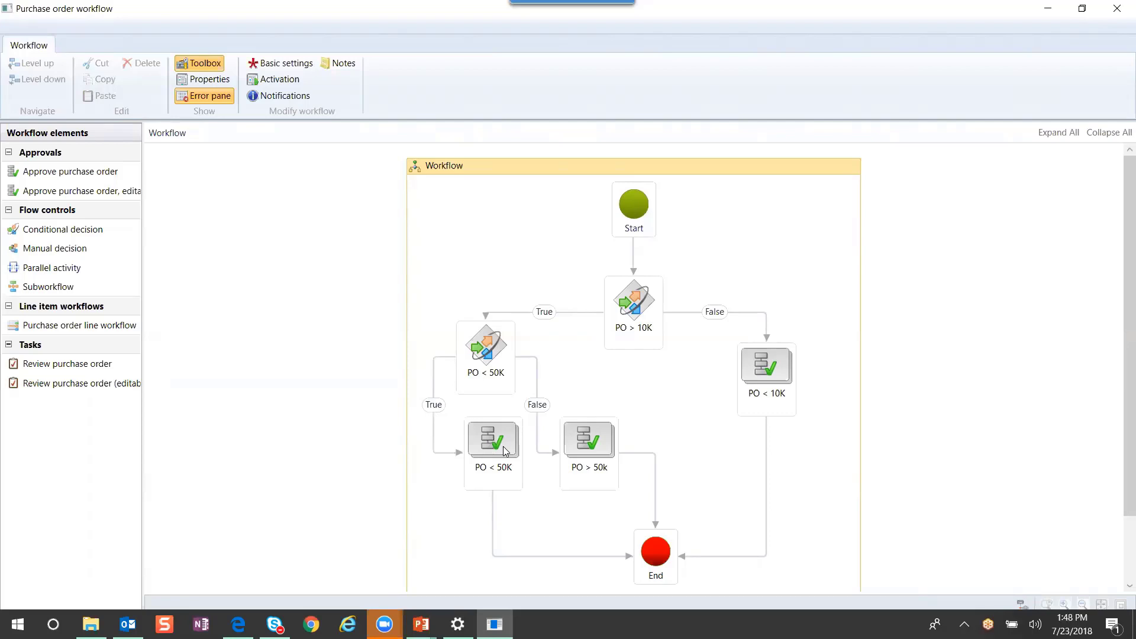
# Open the assignment properties of the approval step inside PO < 50K
pyautogui.click(487, 440)
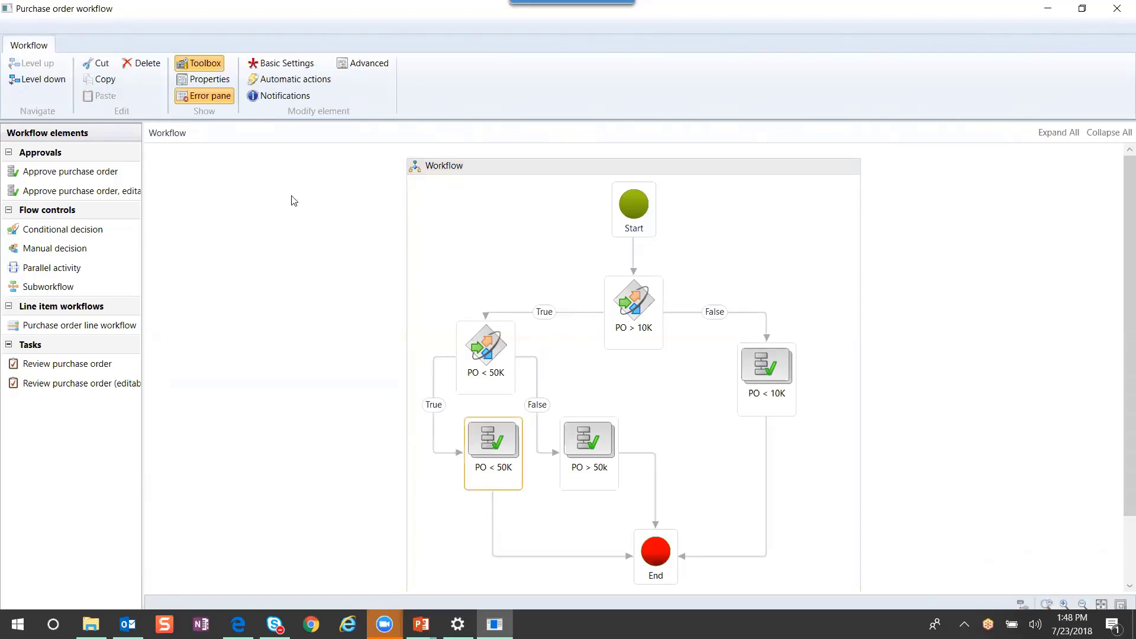
pyautogui.click(45, 79)
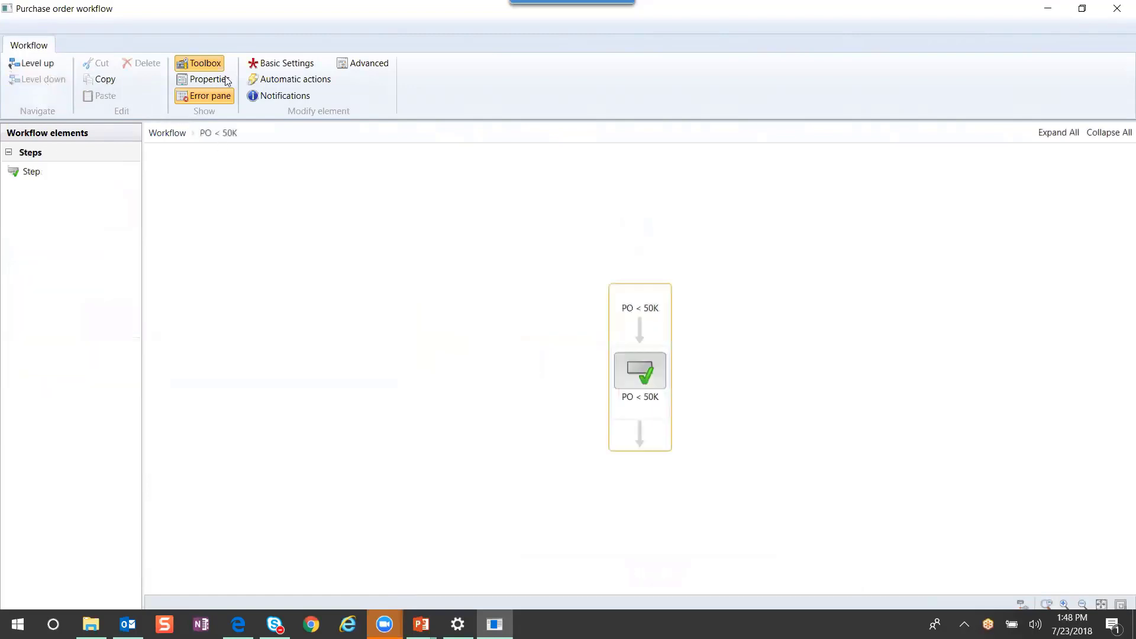
pyautogui.click(644, 383)
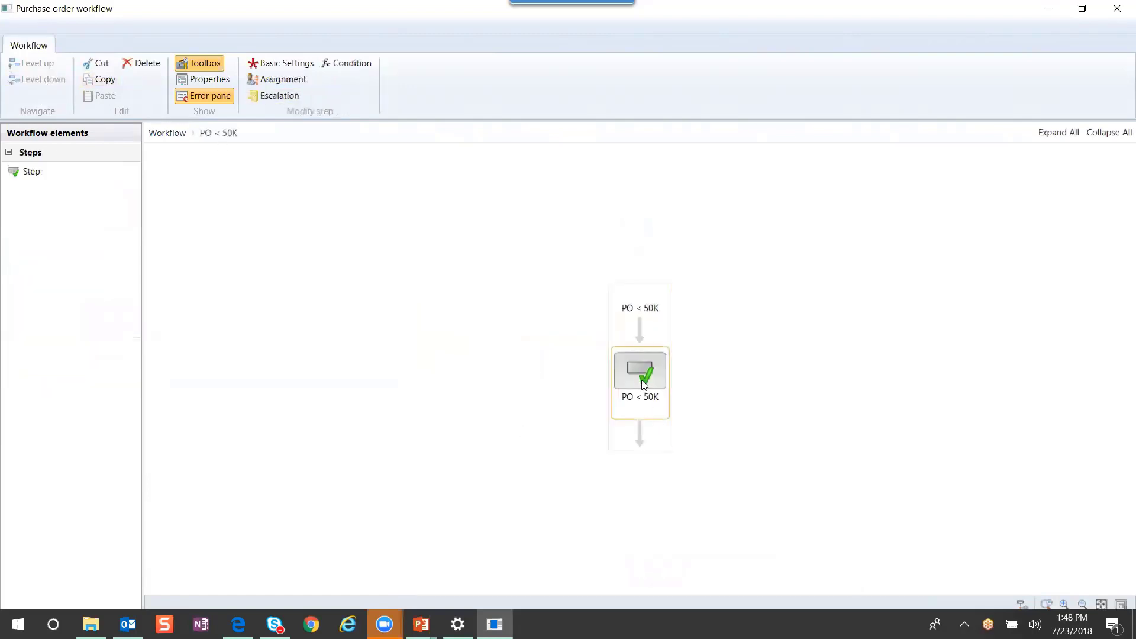
pyautogui.click(304, 64)
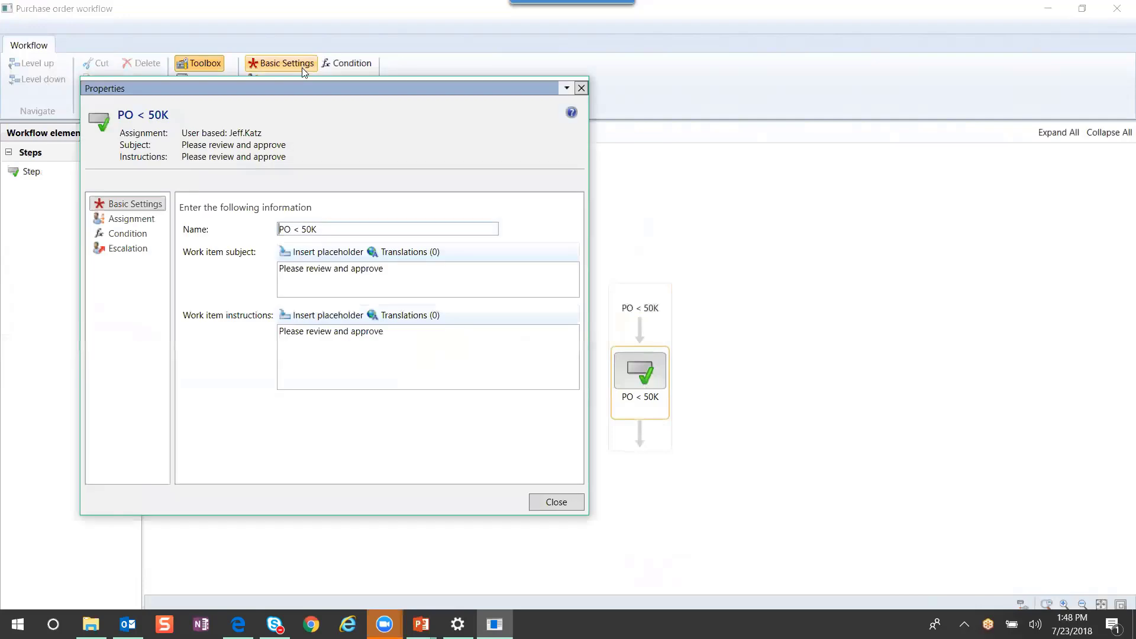
pyautogui.click(142, 223)
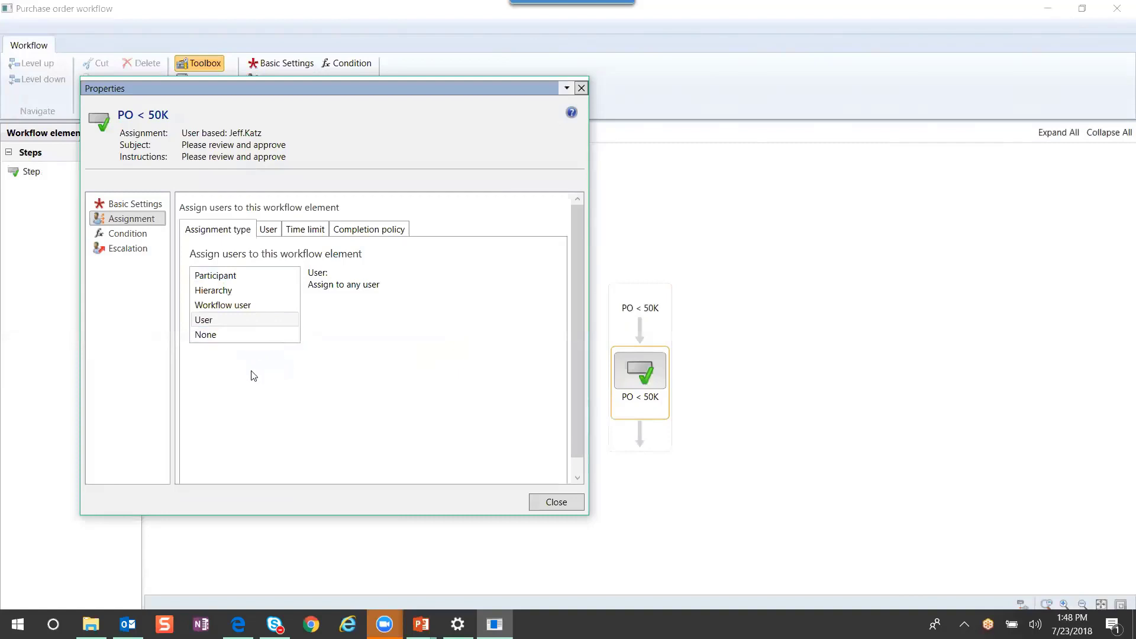
# Add a second user to the step's approvers with a single-approver completion policy
pyautogui.click(267, 231)
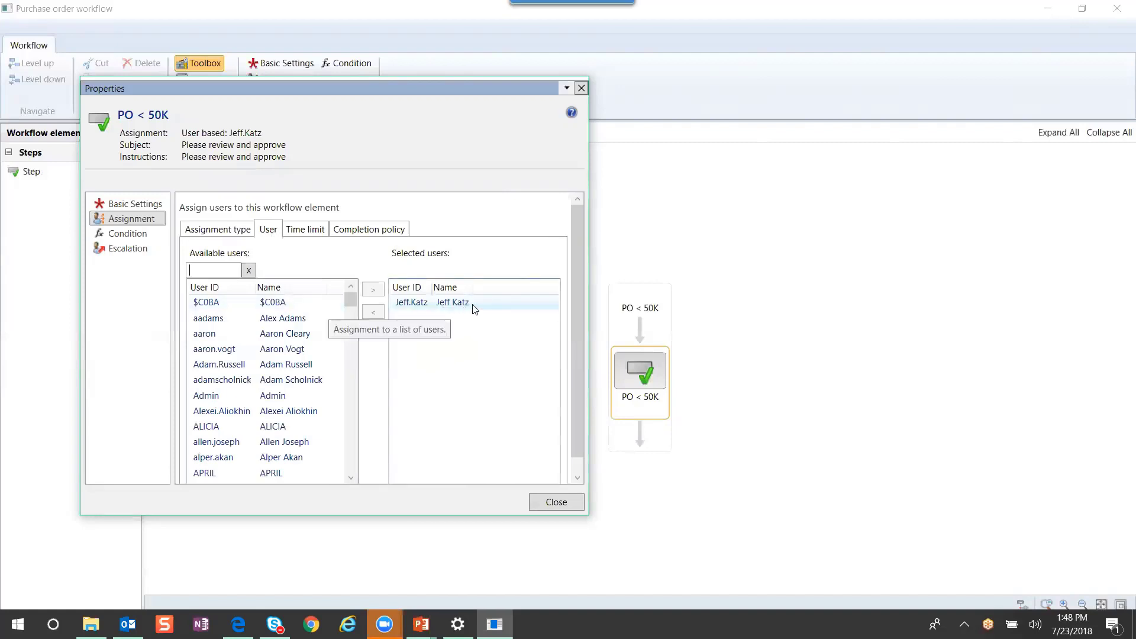
pyautogui.click(225, 334)
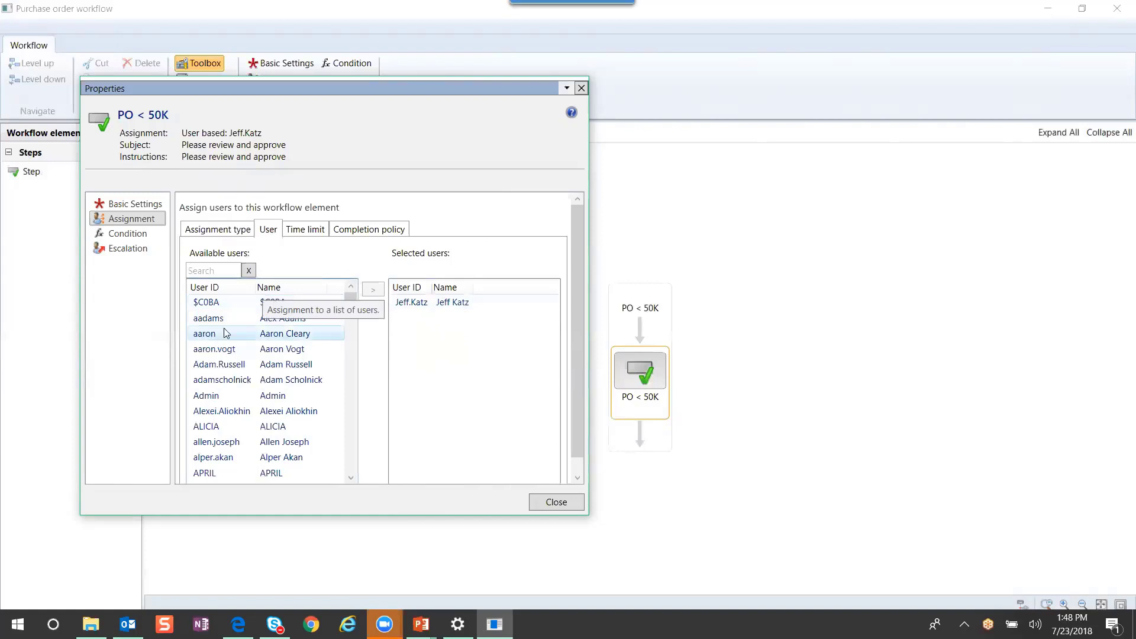
pyautogui.click(373, 290)
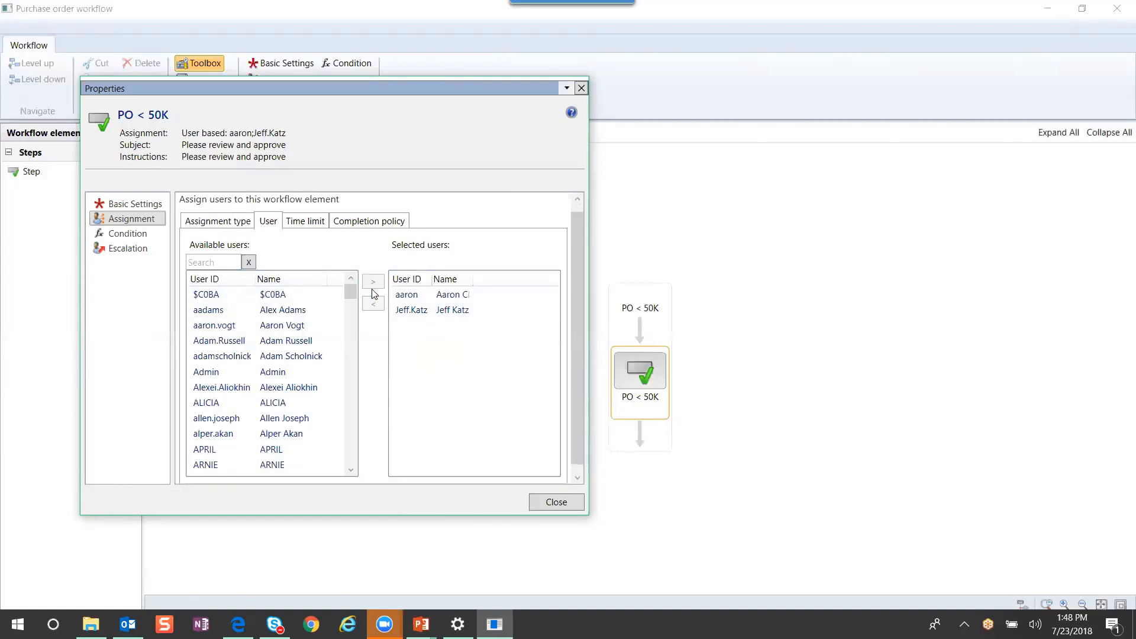
pyautogui.click(362, 224)
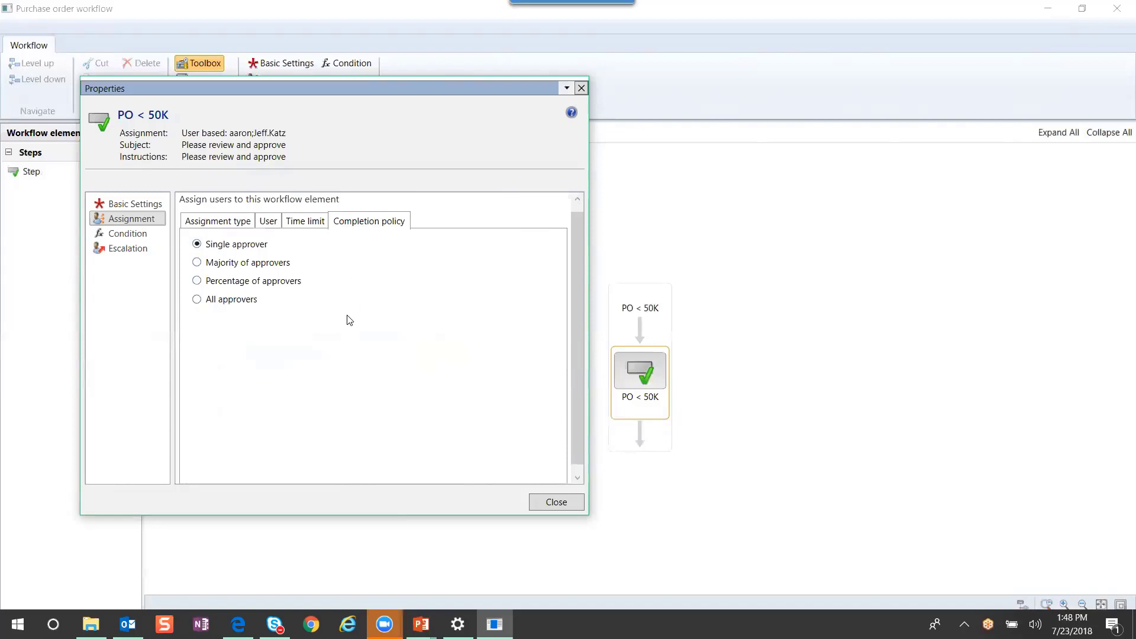
pyautogui.click(550, 503)
pyautogui.click(632, 309)
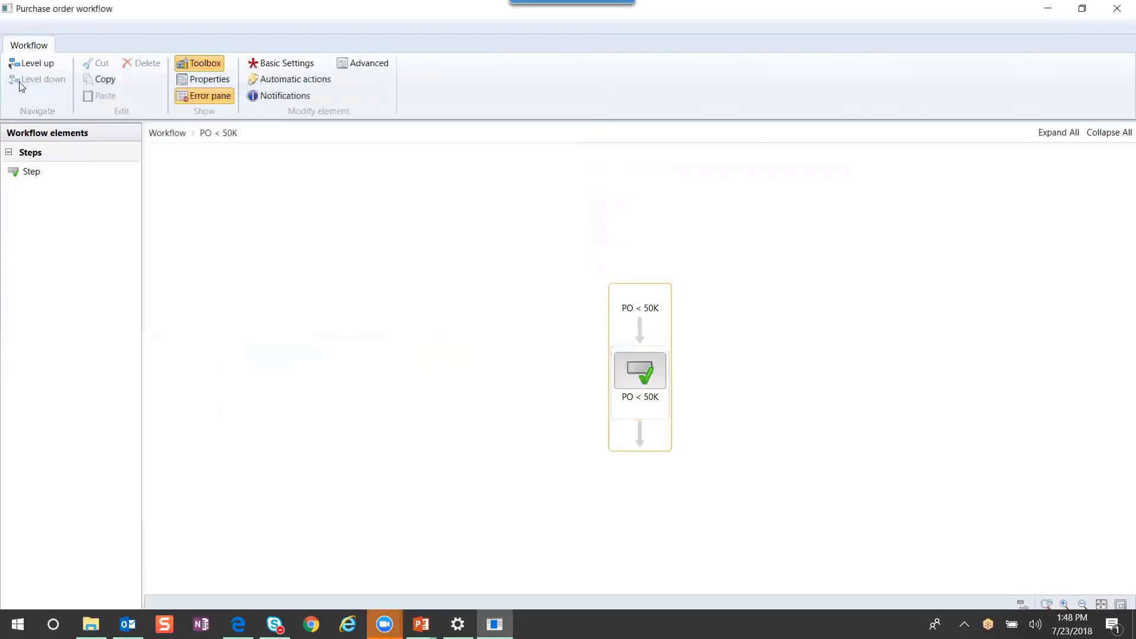
# Return to the top-level workflow and select the PO > 50k approval
pyautogui.click(27, 64)
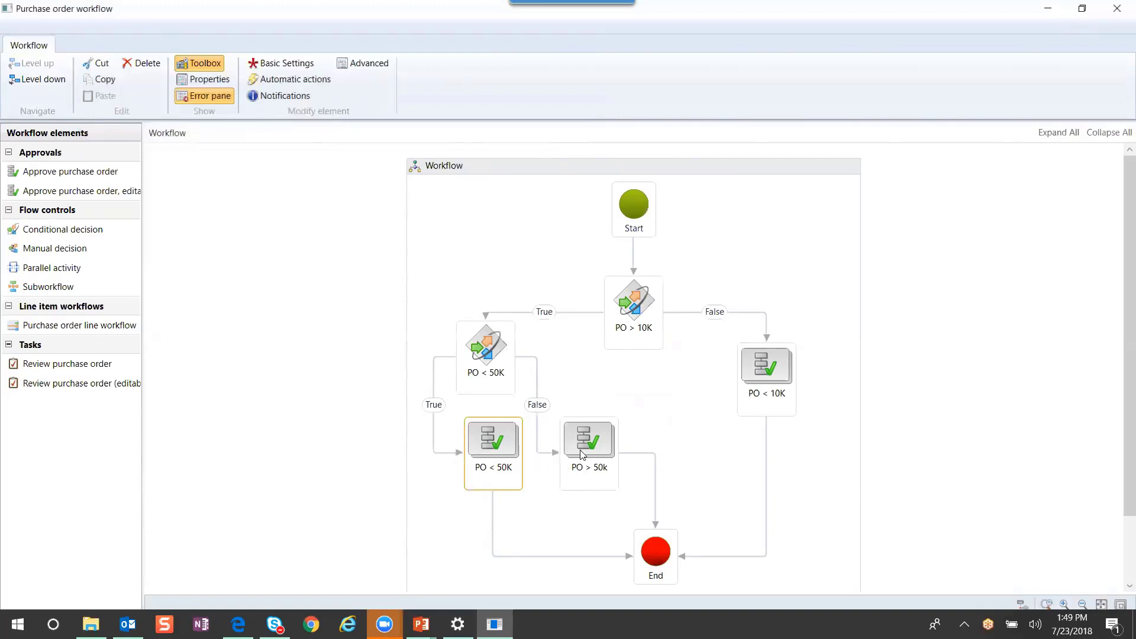
pyautogui.click(601, 451)
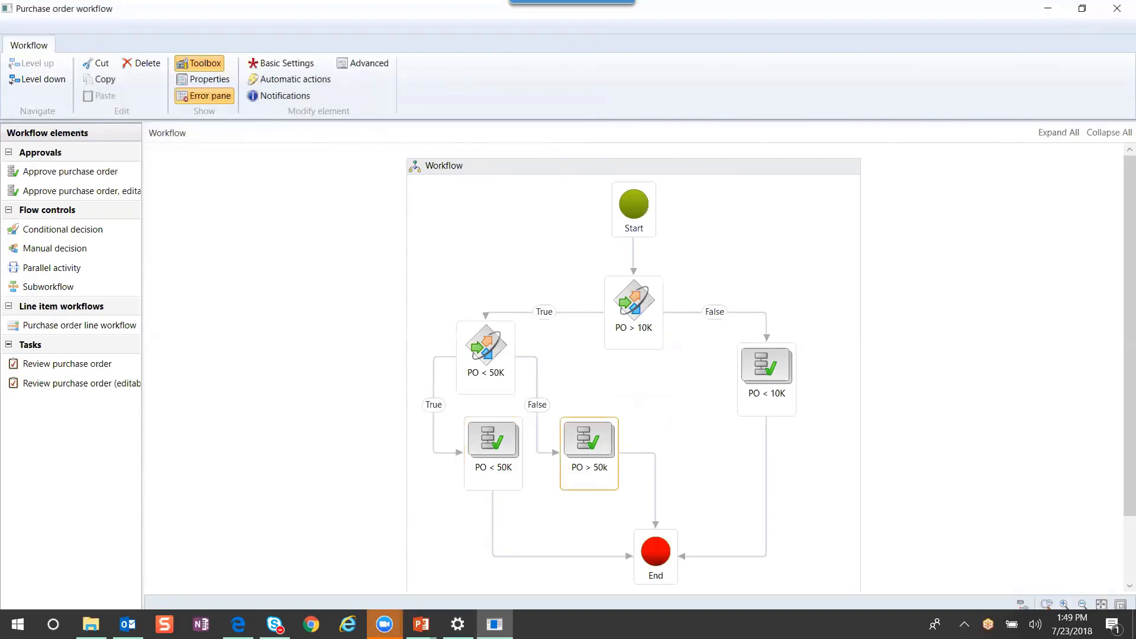
# Open the assignment settings of the step inside the PO > 50k approval
pyautogui.click(57, 81)
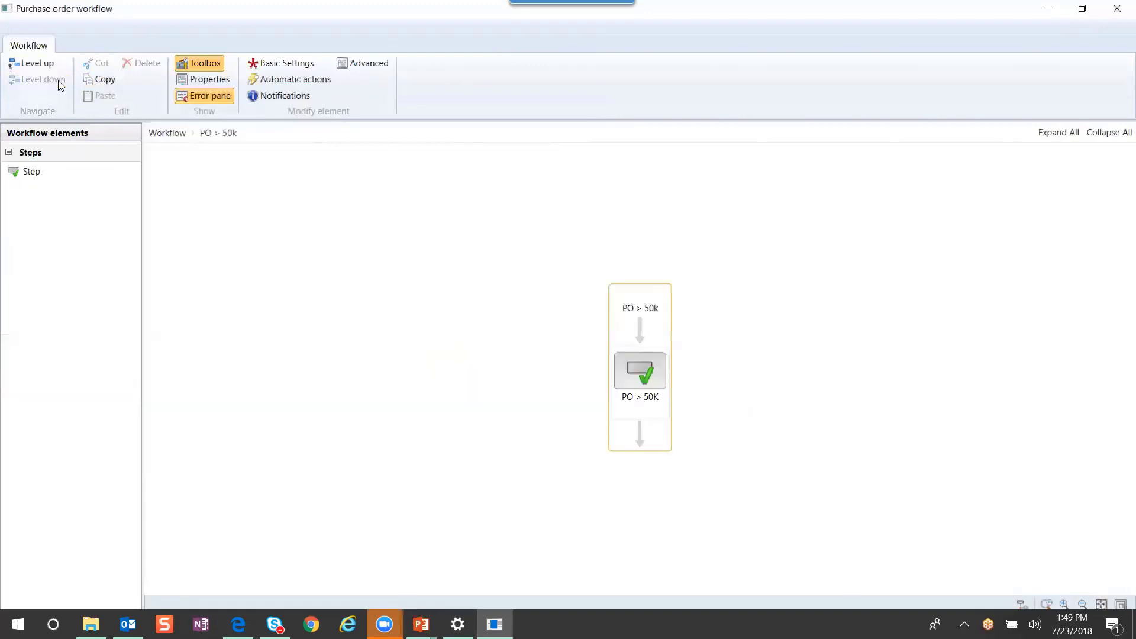
pyautogui.click(666, 416)
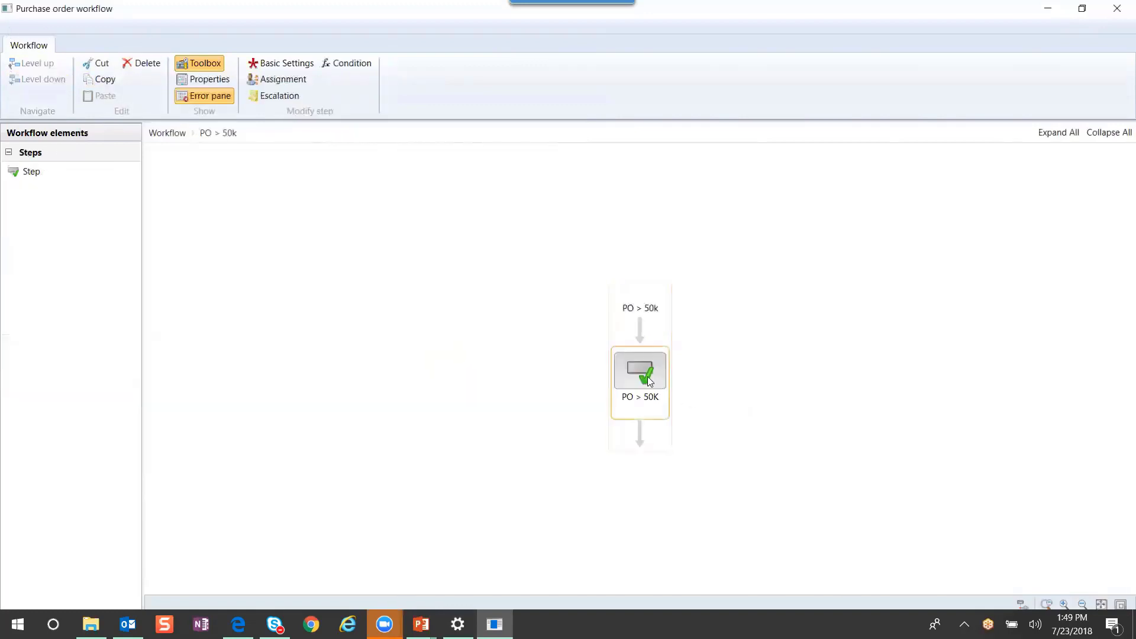
pyautogui.click(278, 81)
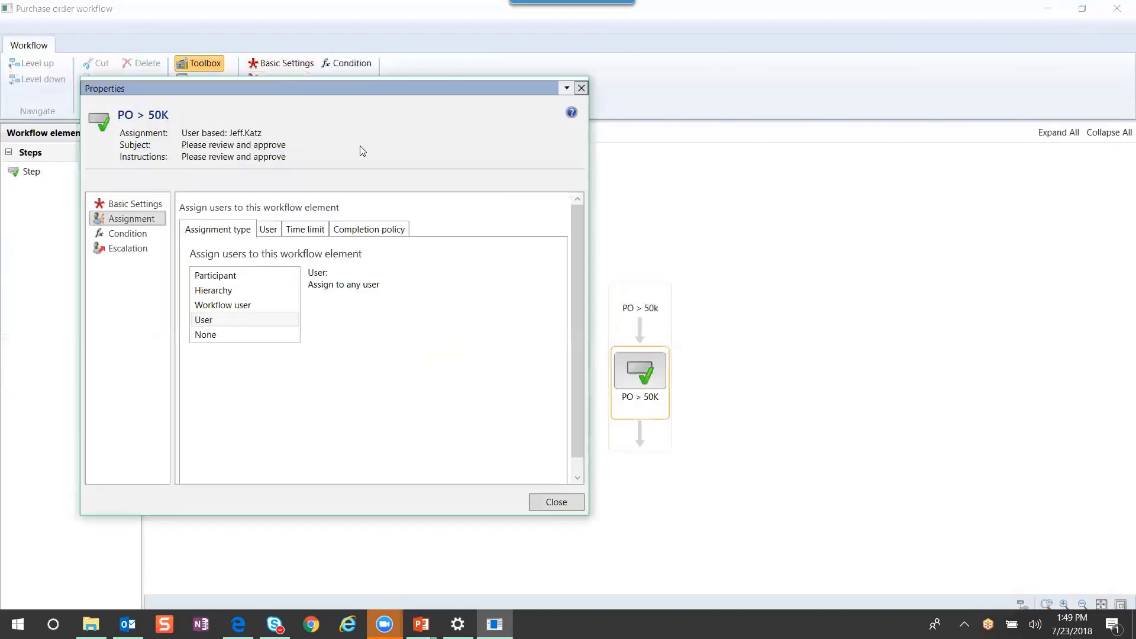
# Add a second approver with single-approver completion, then return to the full workflow
pyautogui.click(269, 230)
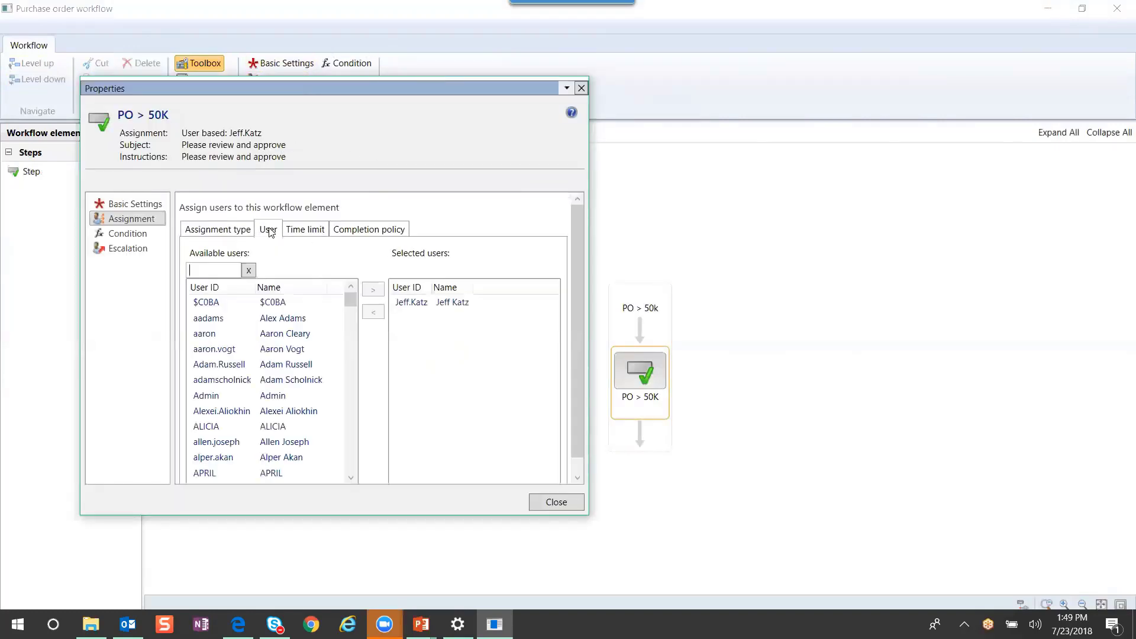
pyautogui.click(278, 318)
pyautogui.click(373, 290)
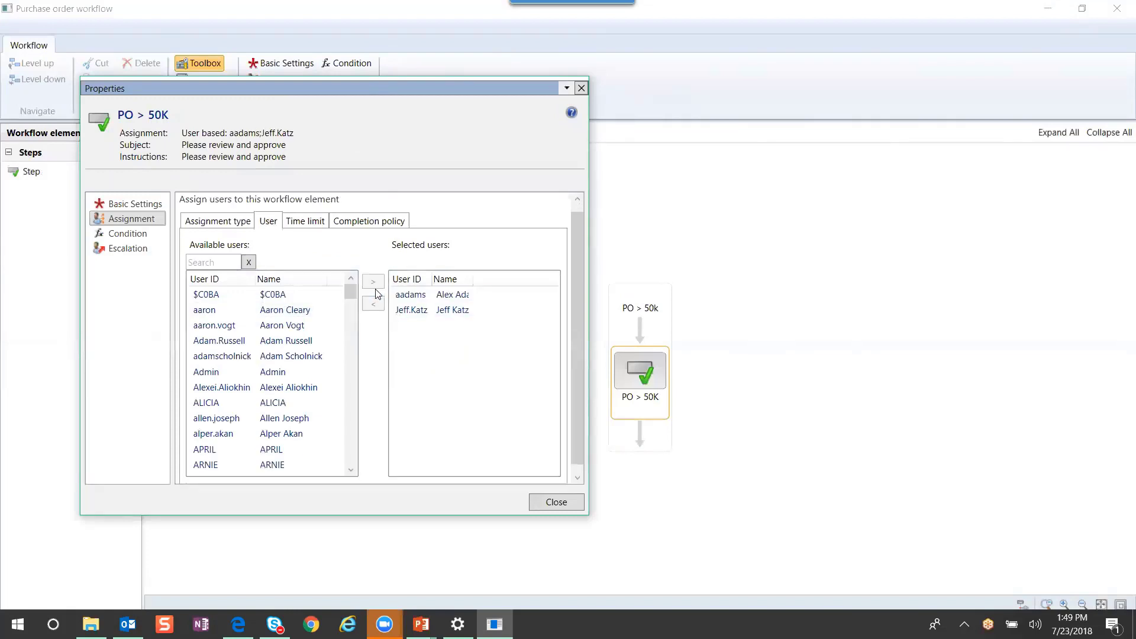
pyautogui.click(369, 225)
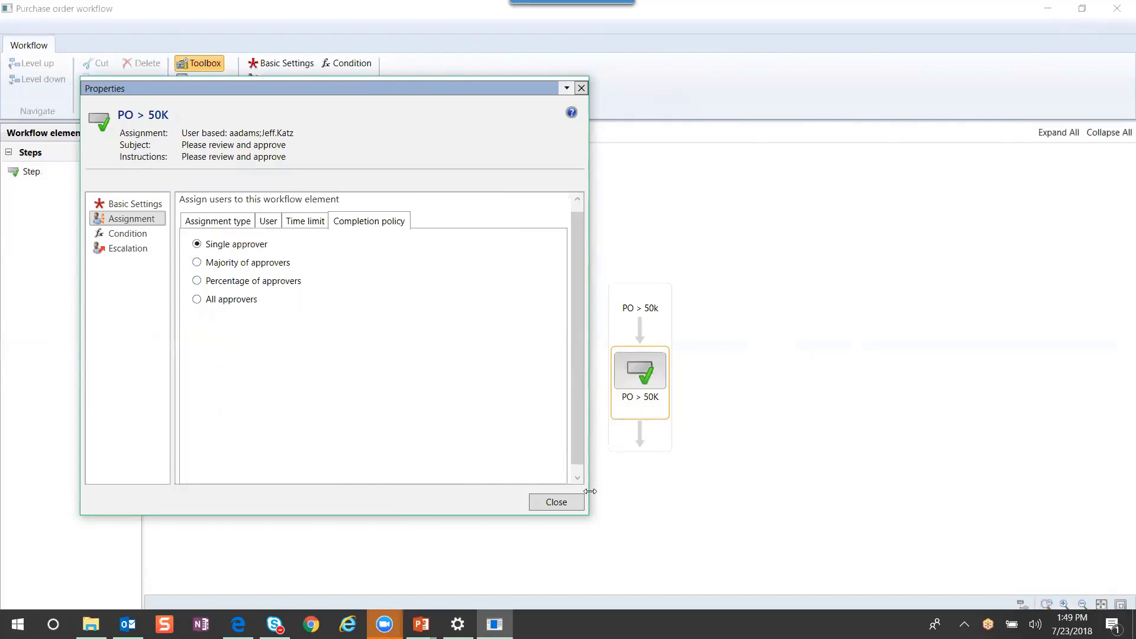
pyautogui.click(557, 502)
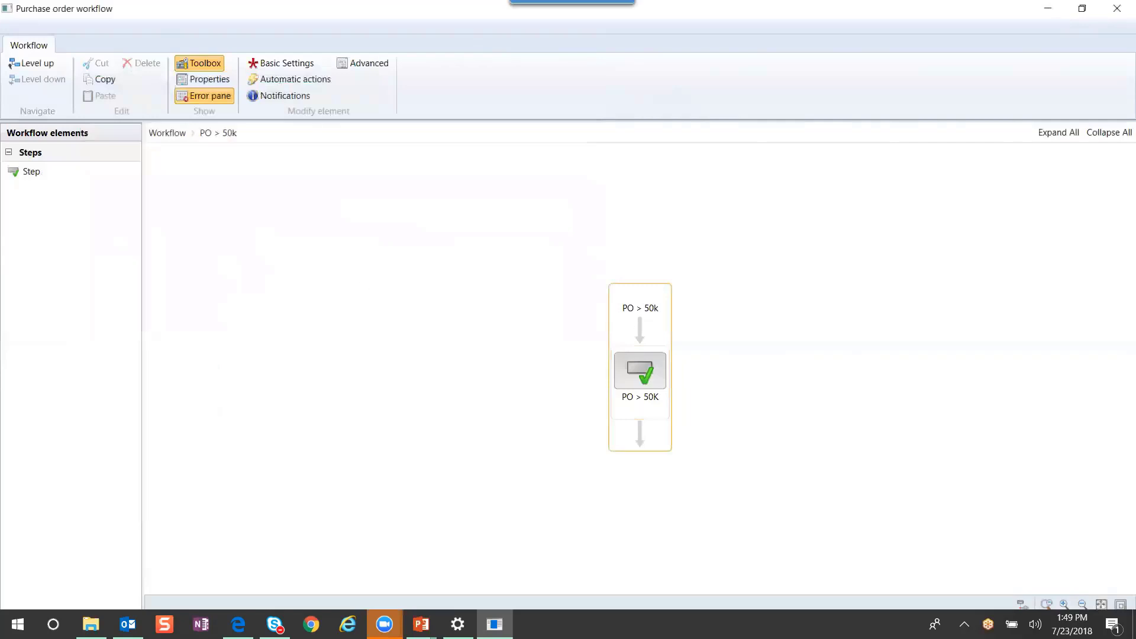
pyautogui.click(43, 61)
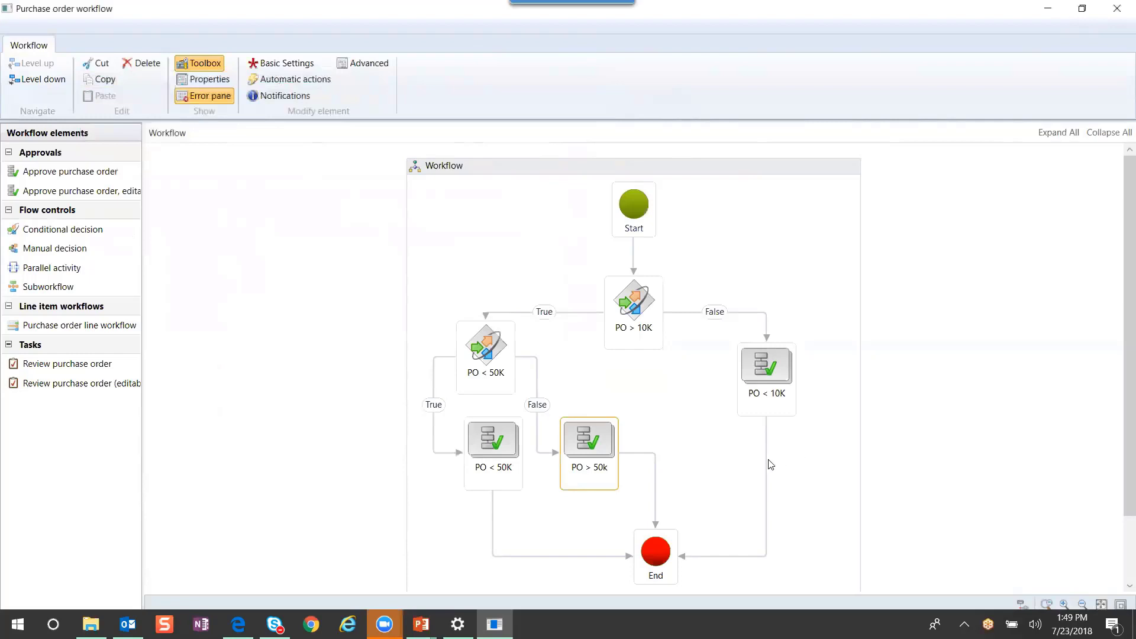
# Delete the PO > 50k-to-End link and place an Approve purchase order approval after PO > 50k
pyautogui.click(654, 459)
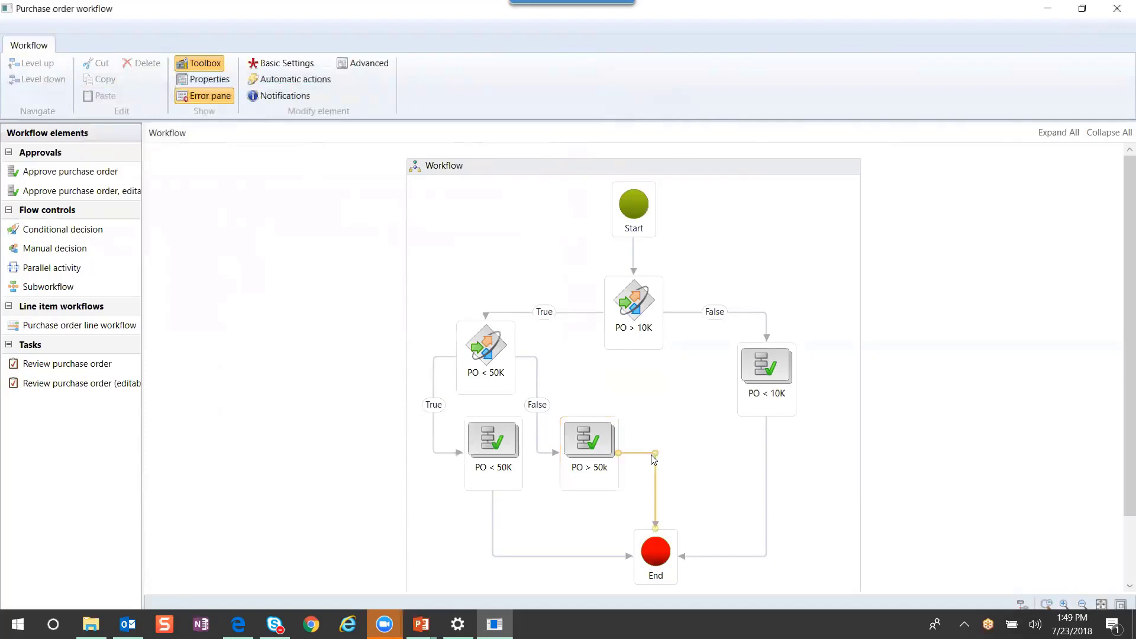
pyautogui.press('Delete')
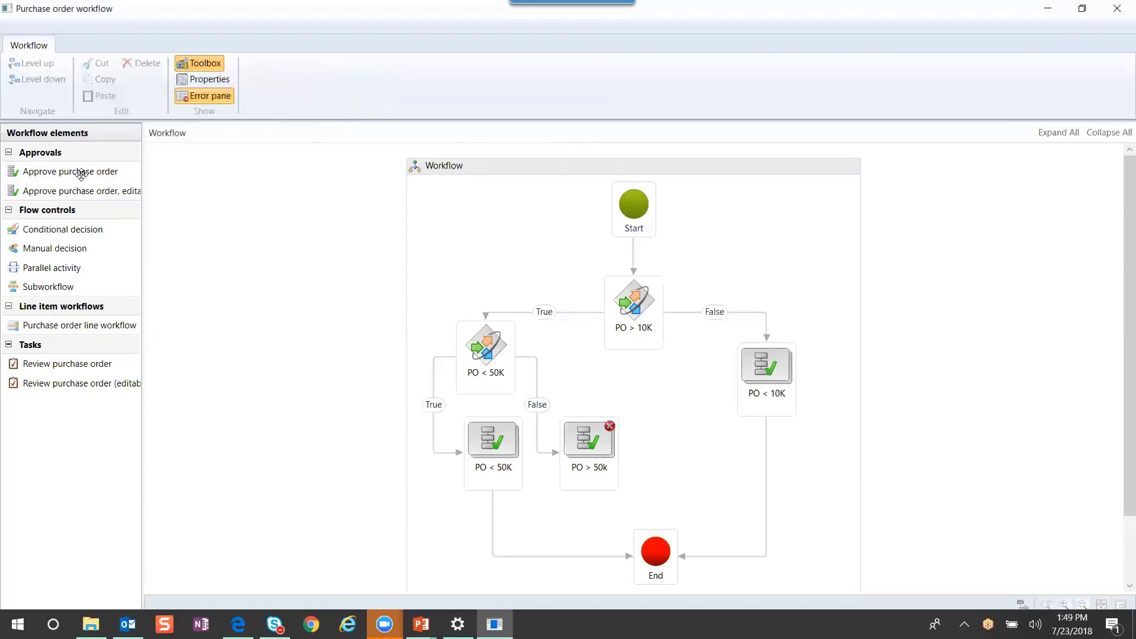
pyautogui.moveTo(81, 172); pyautogui.dragTo(674, 496)
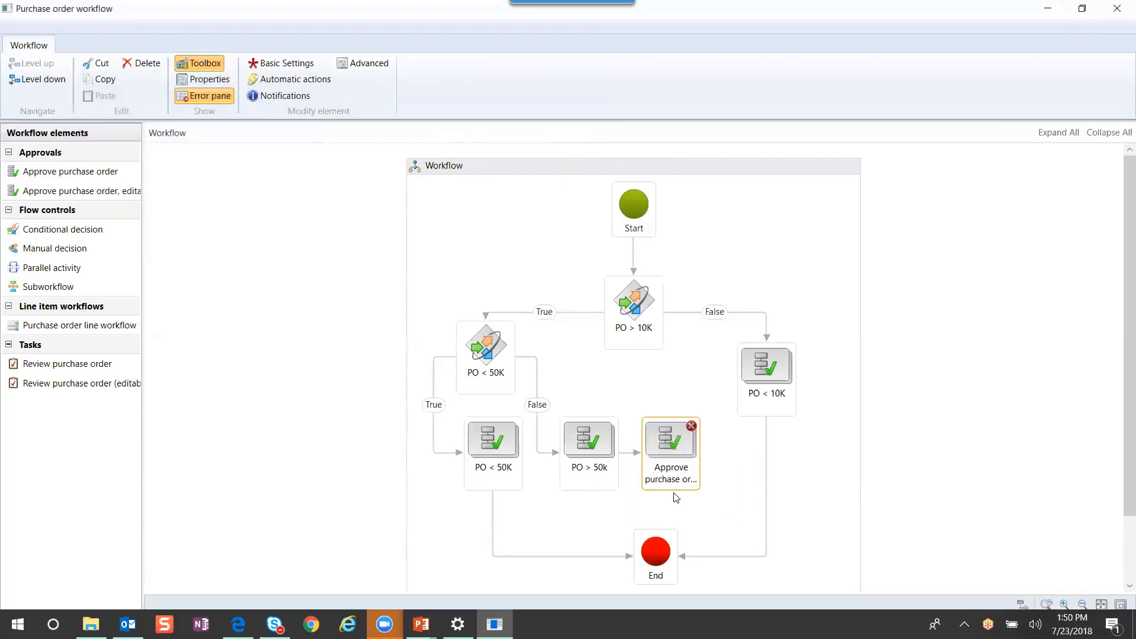
pyautogui.click(674, 494)
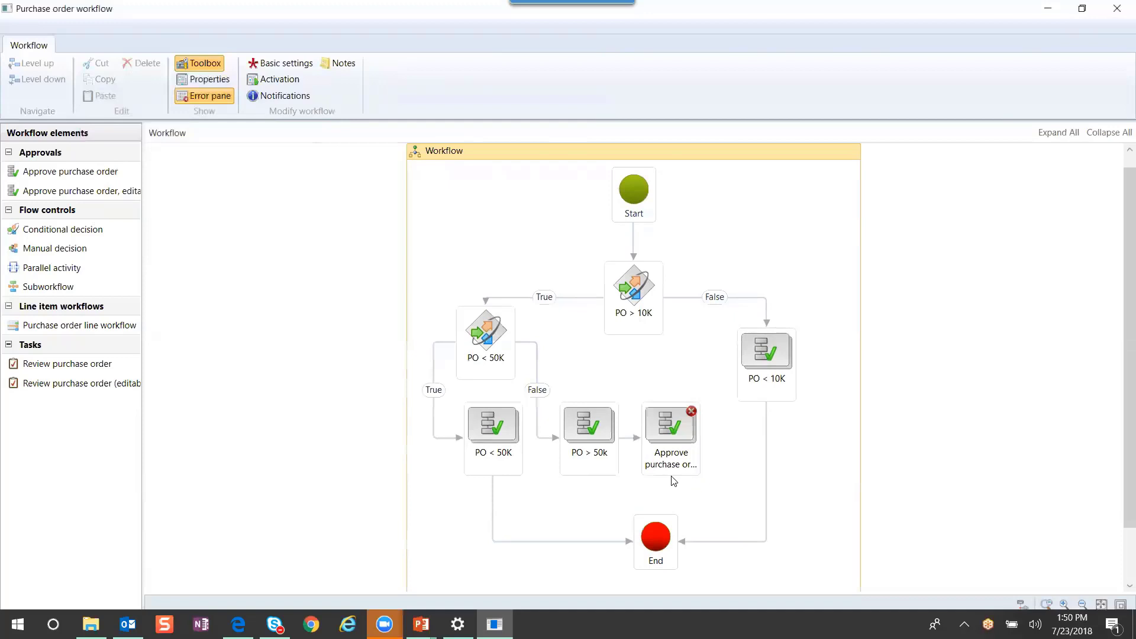
# Draw a connector from the new Approve purchase order approval down to End
pyautogui.click(673, 466)
pyautogui.click(673, 490)
pyautogui.click(673, 473)
pyautogui.moveTo(672, 477); pyautogui.dragTo(655, 517)
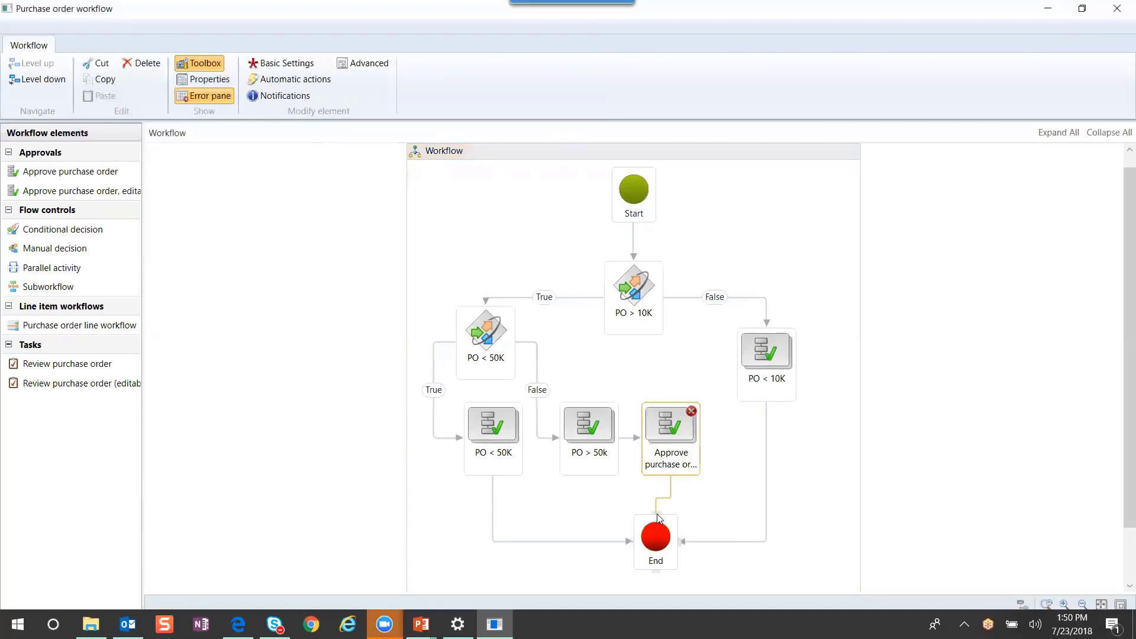